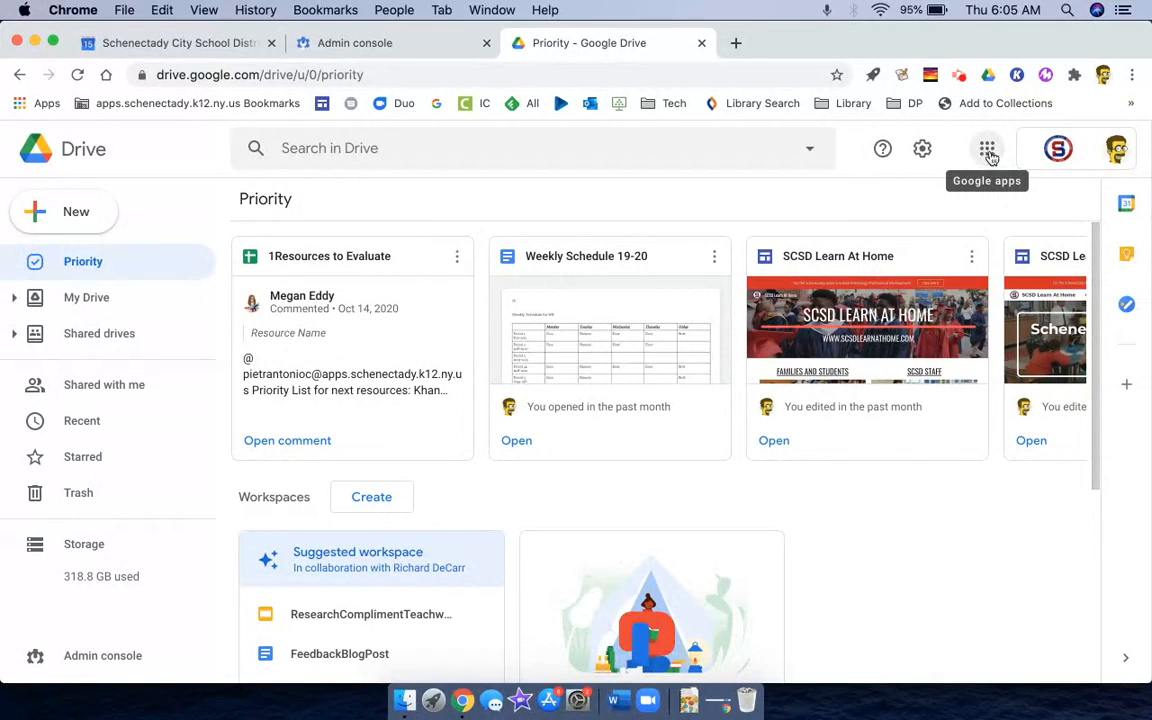
Switch to Google Calendar and create a new event titled "Reading Group 1" in the full event editor.
click(987, 150)
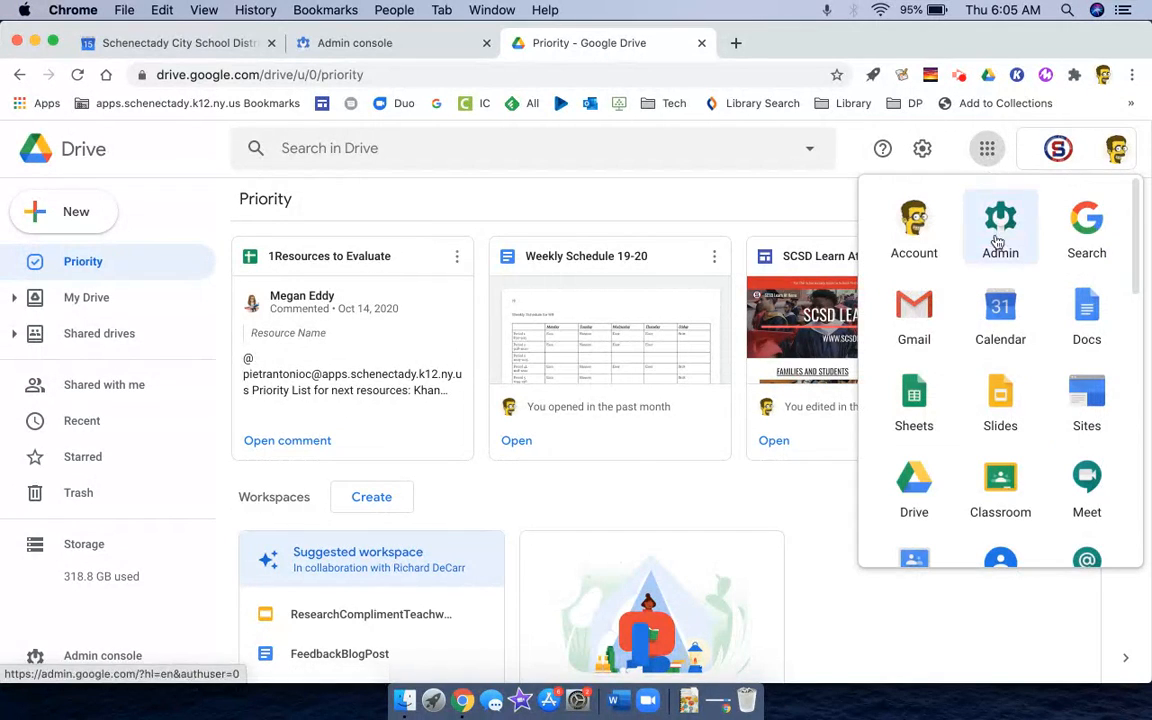
click(1011, 307)
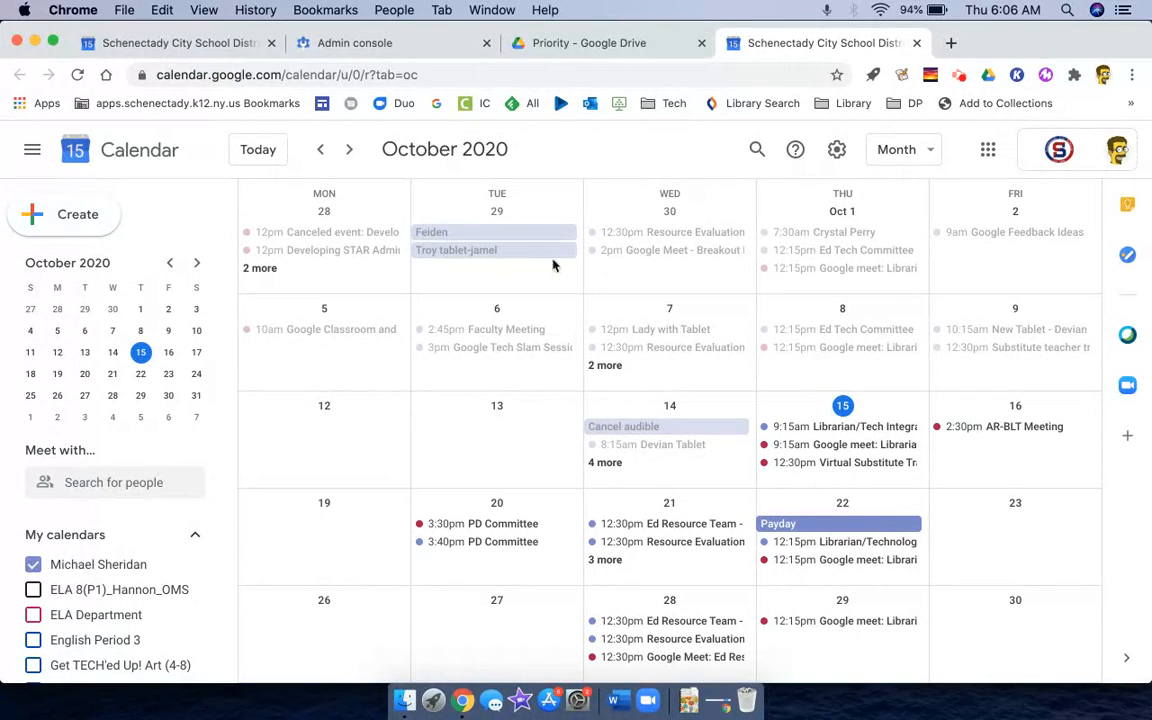
click(68, 220)
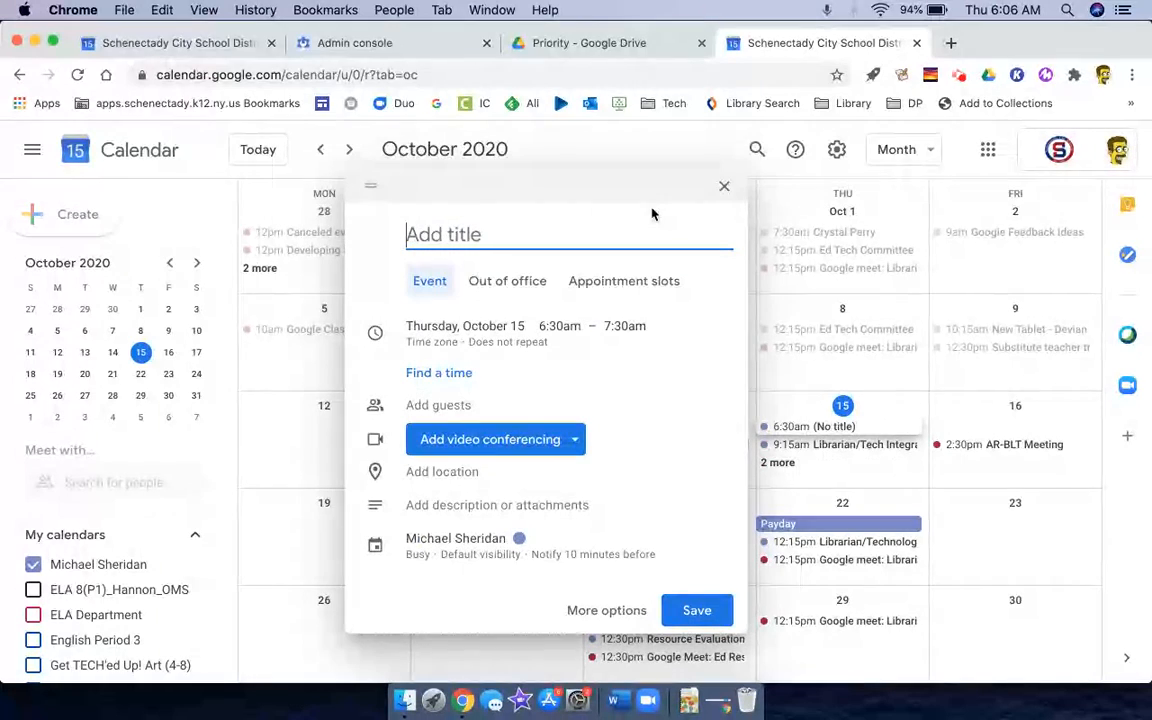
click(599, 612)
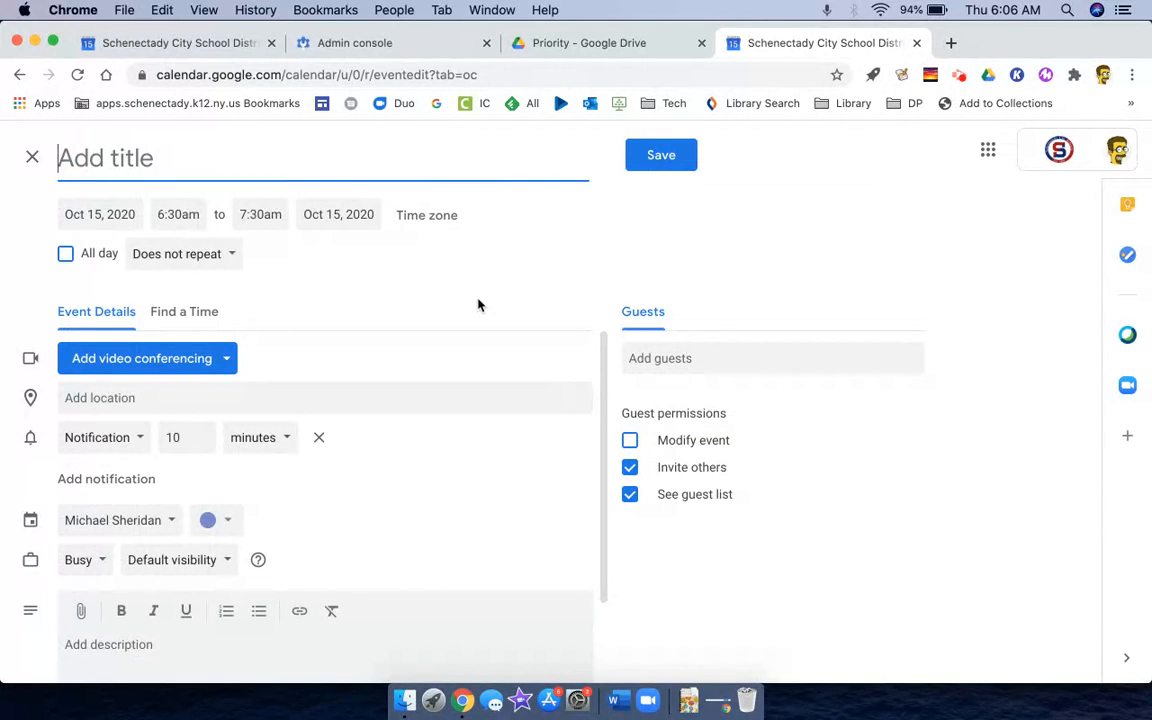
text(Readin)
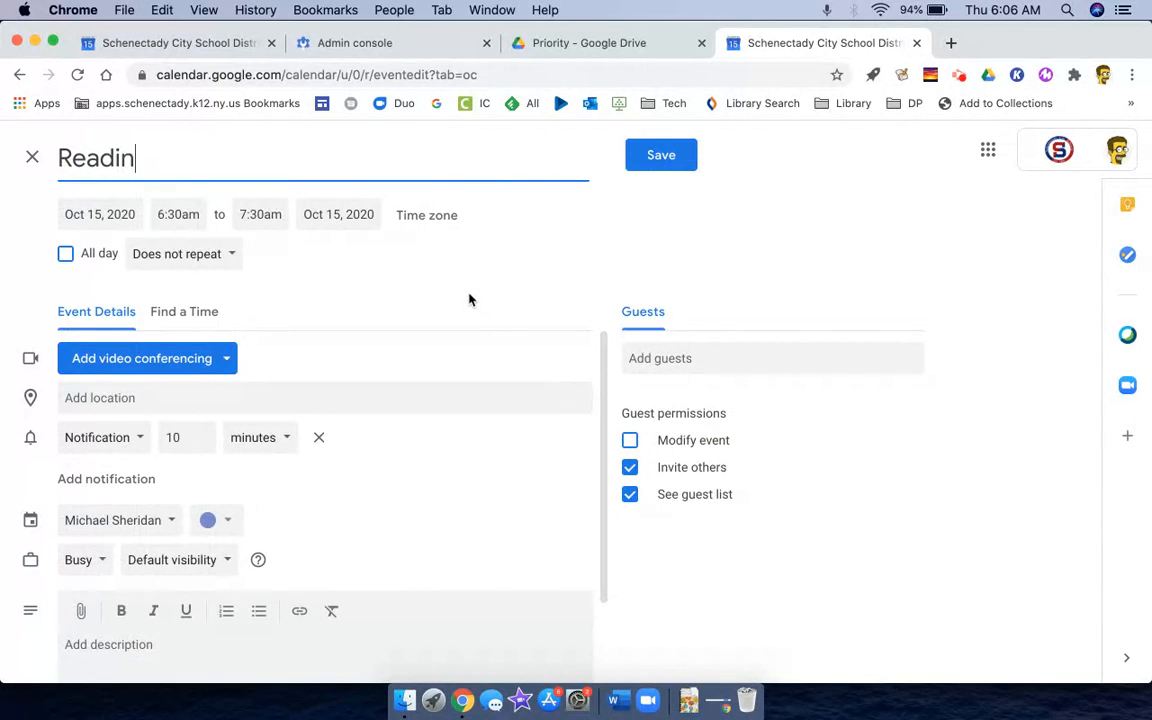
text(g Group 1)
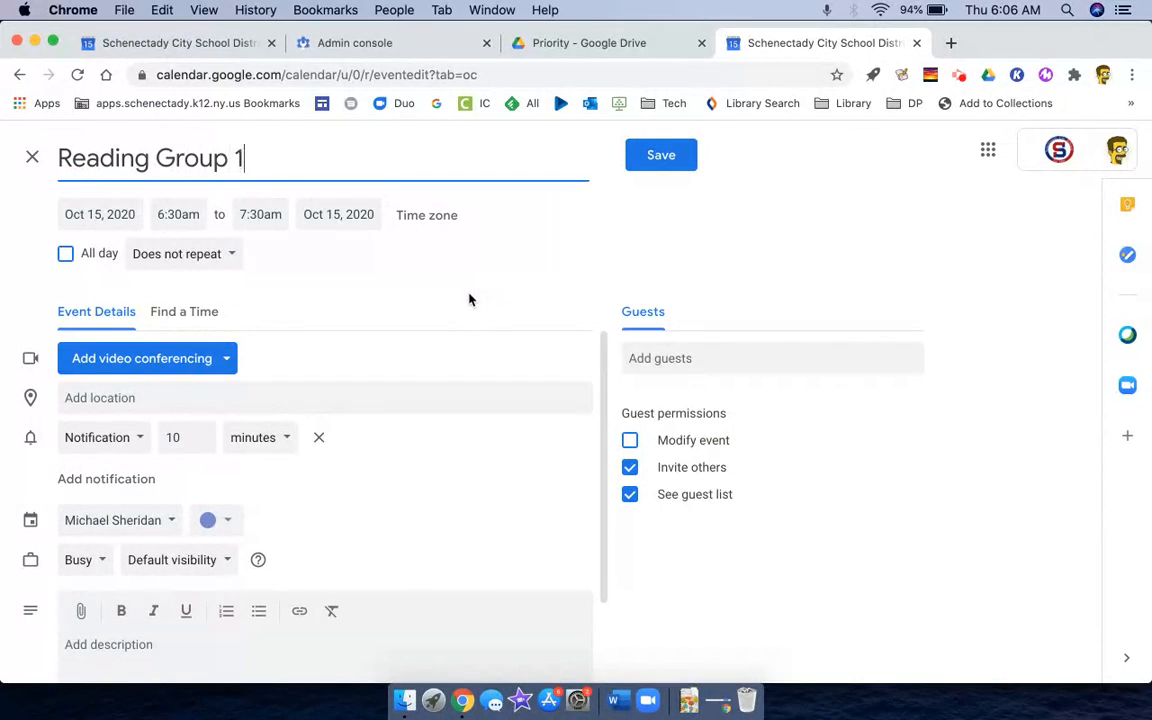
Set the event's date to Oct 19, 2020.
click(119, 213)
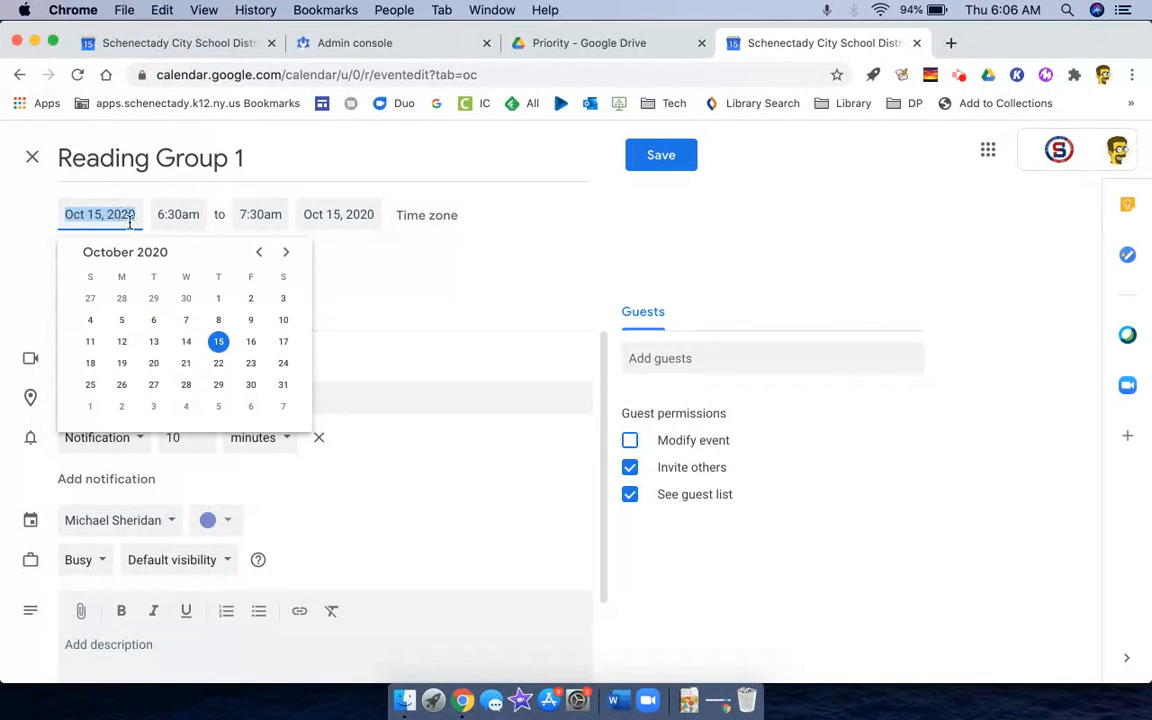
click(251, 340)
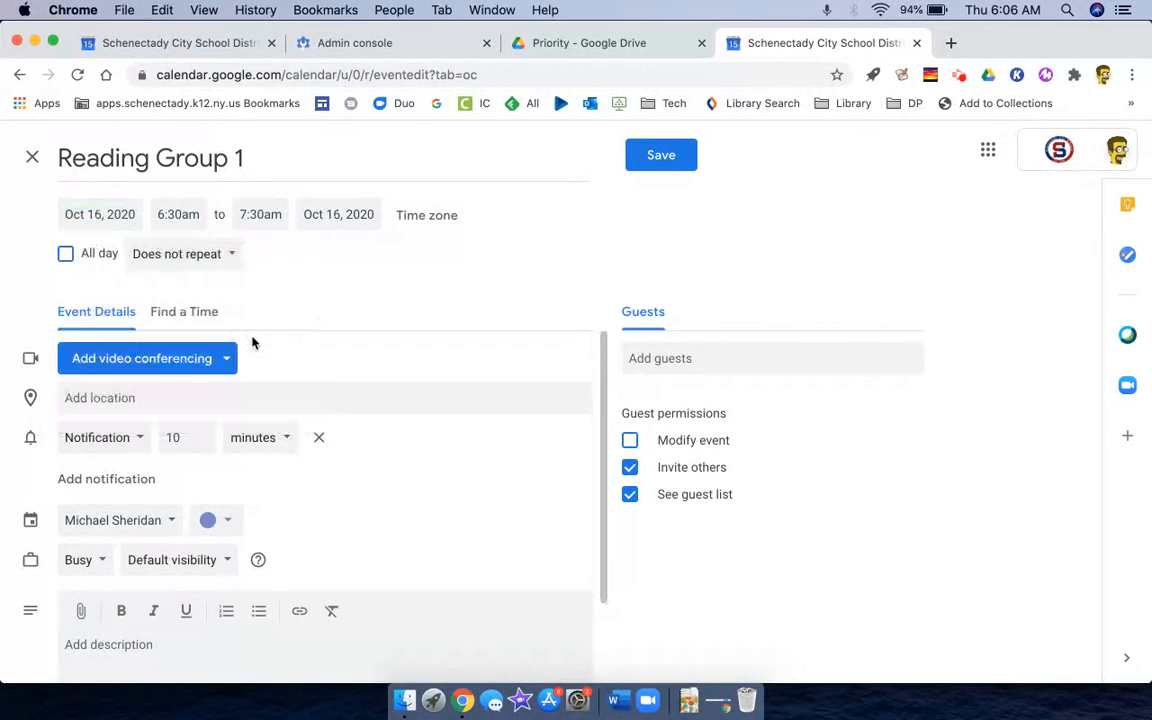
click(110, 213)
click(120, 362)
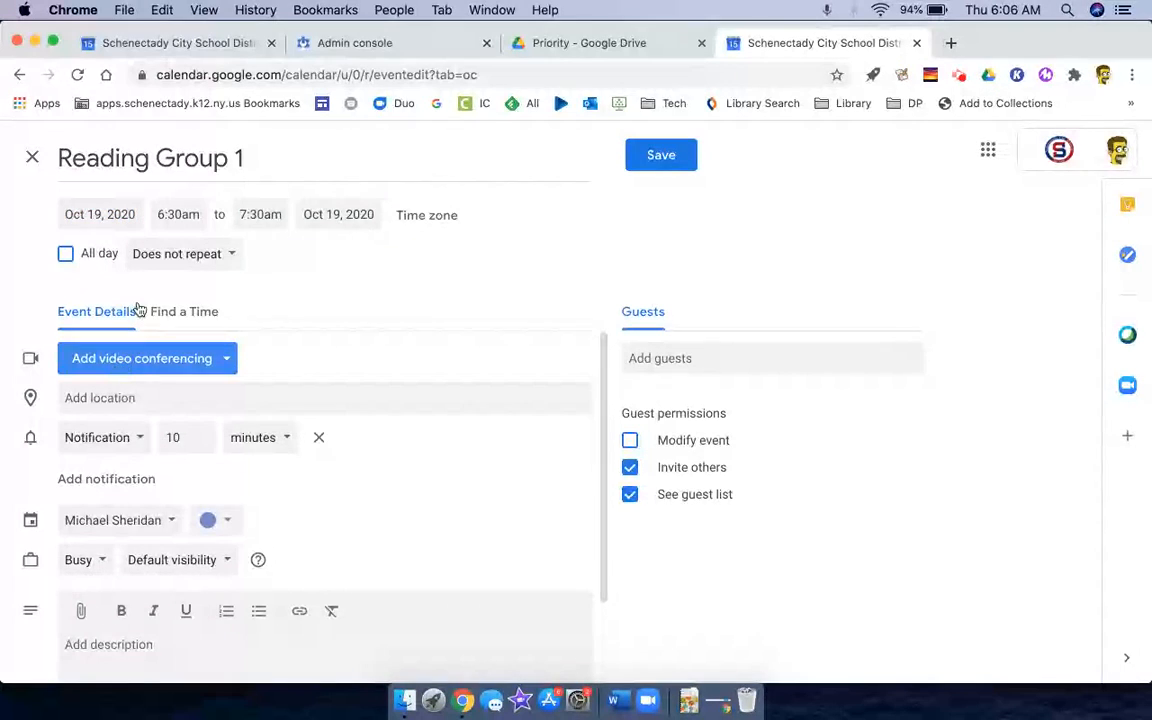
Set the event to run from 10:30am to 11:00am.
click(174, 214)
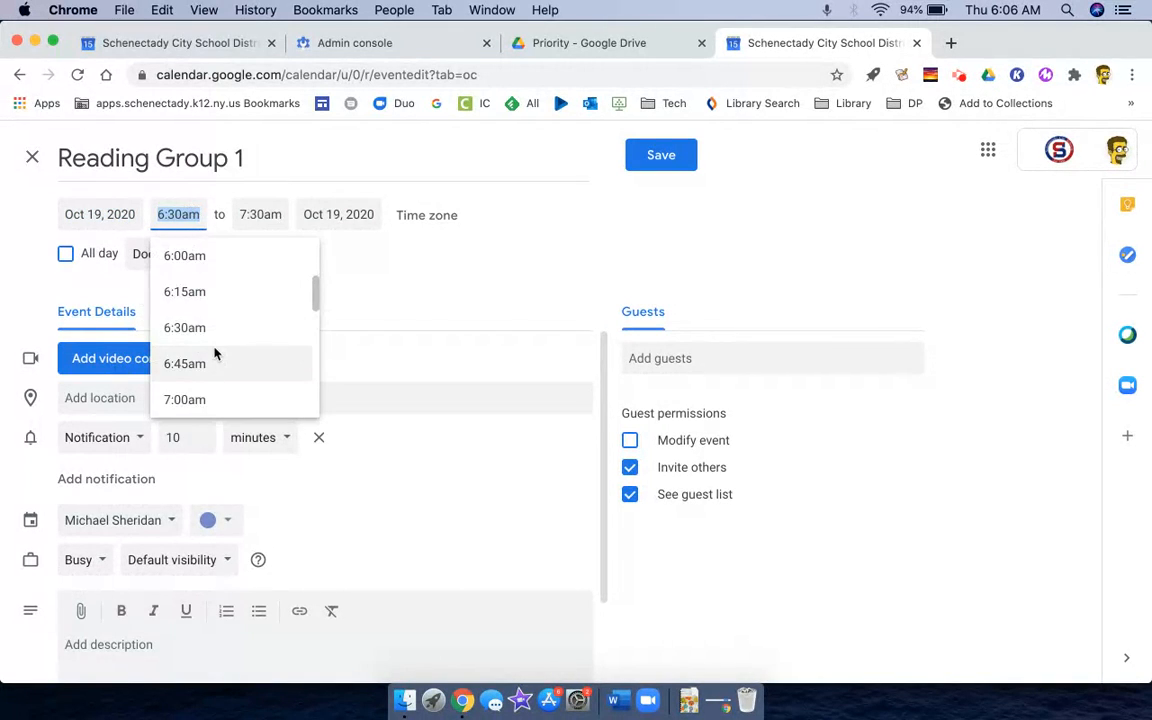
scroll(213, 352, down, 5)
scroll(213, 352, down, 4)
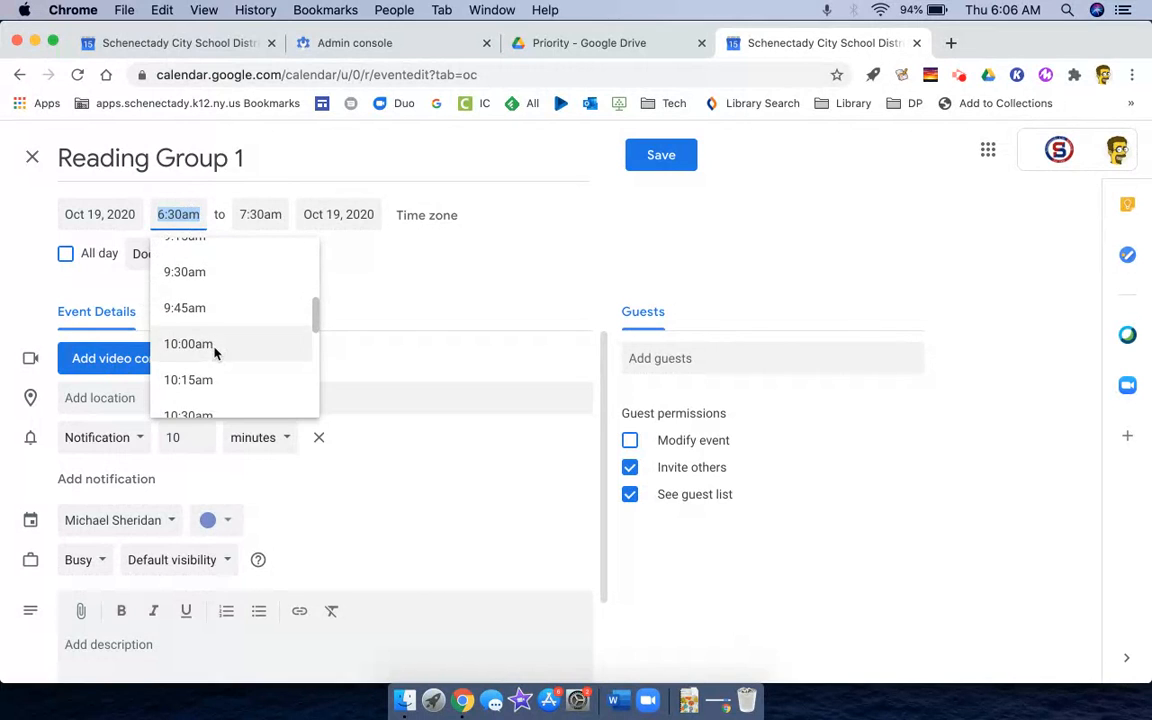
click(200, 393)
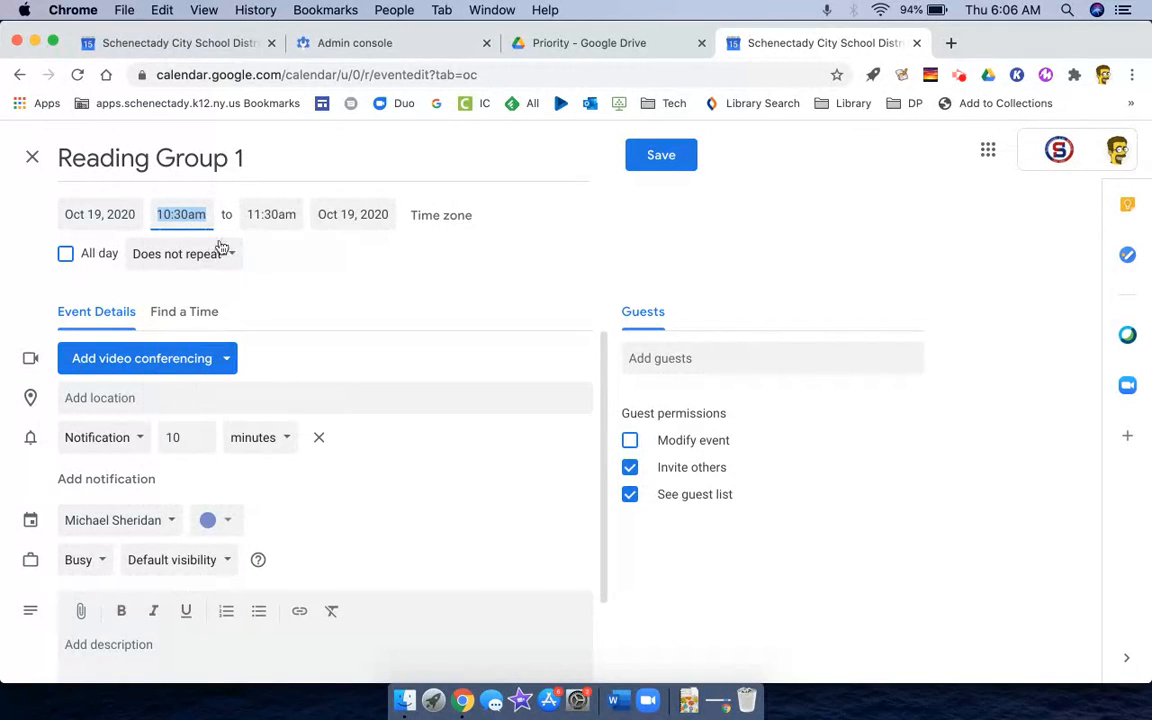
click(271, 214)
click(316, 268)
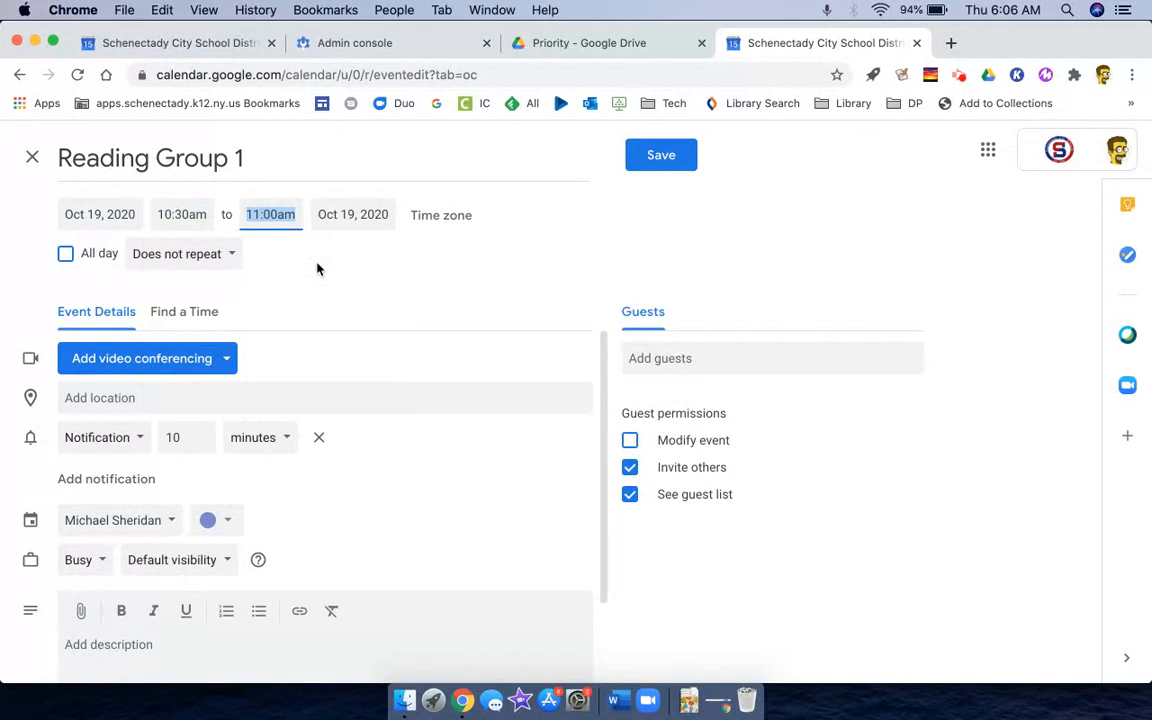
Make the event repeat daily and add Google Meet video conferencing to it.
click(196, 262)
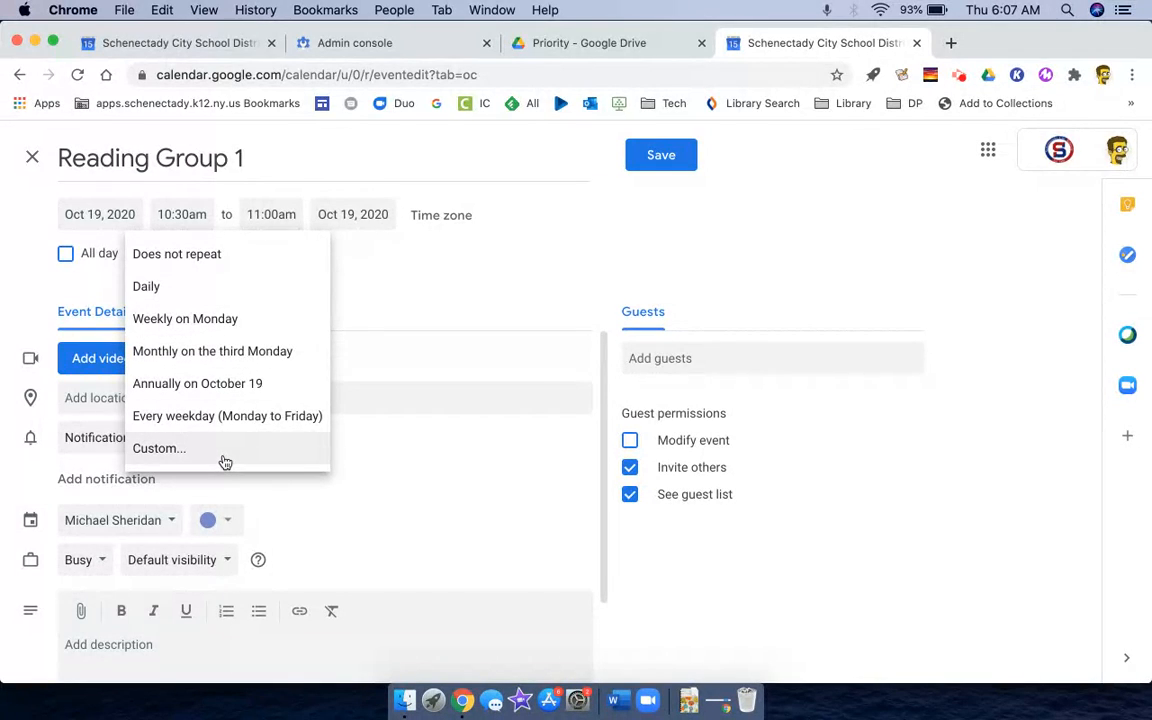
click(201, 290)
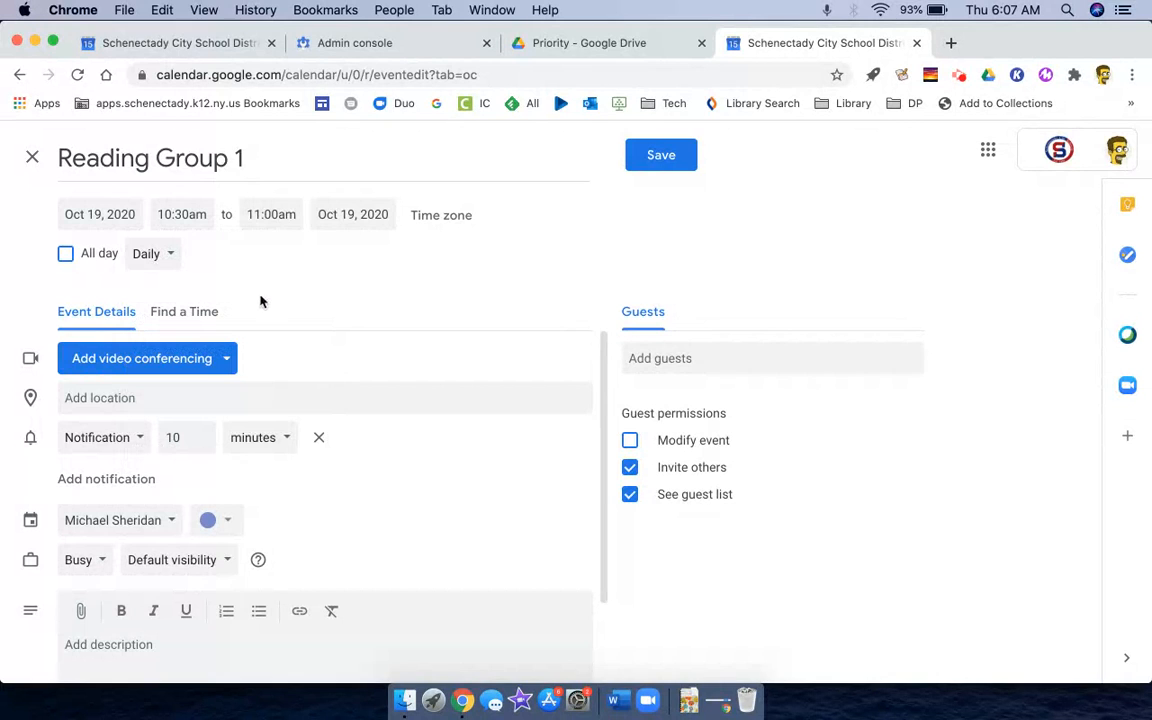
click(170, 366)
click(182, 410)
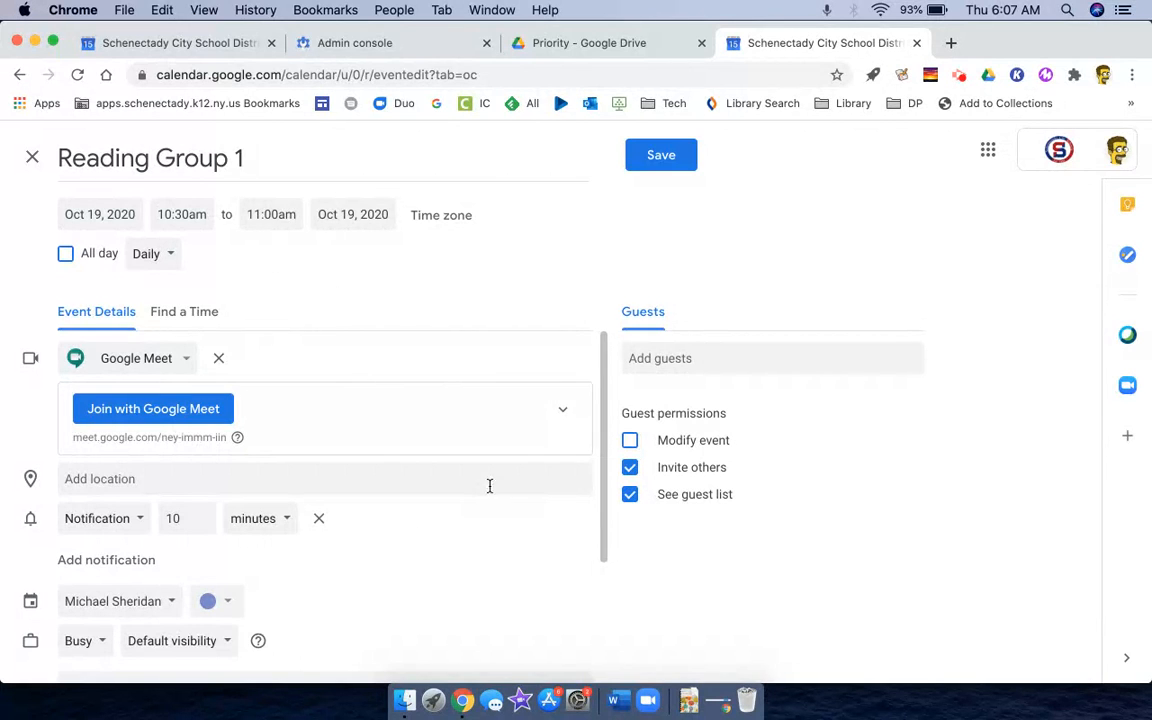
click(698, 358)
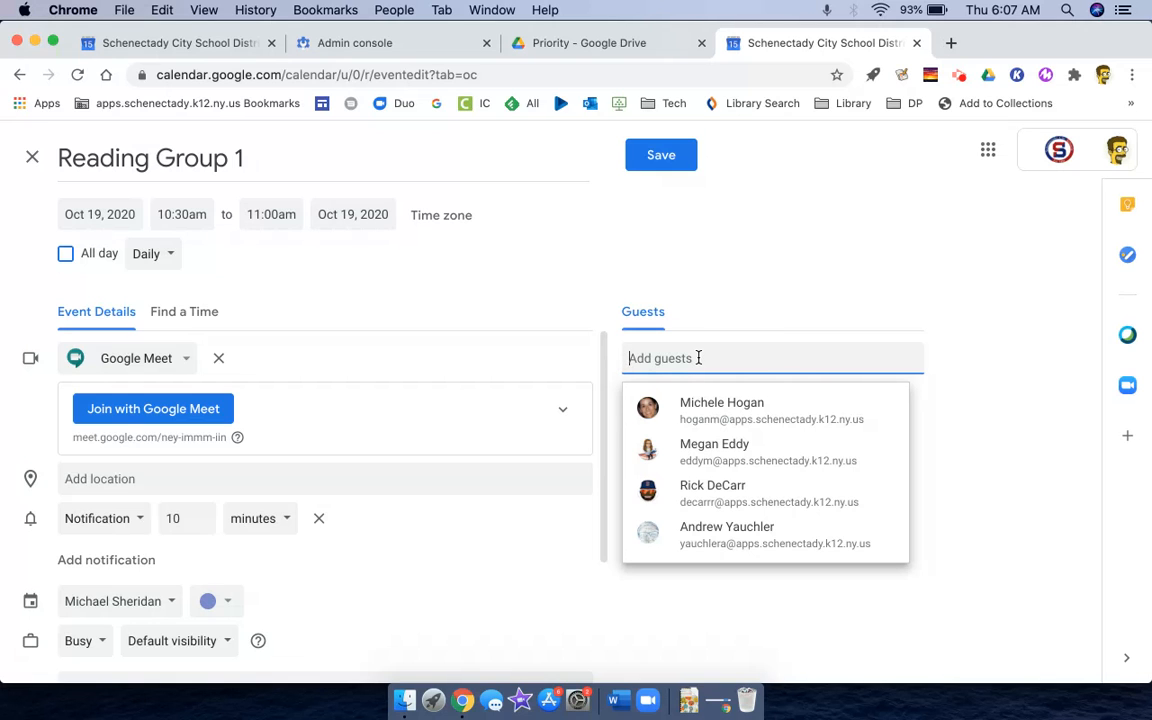
text(sara)
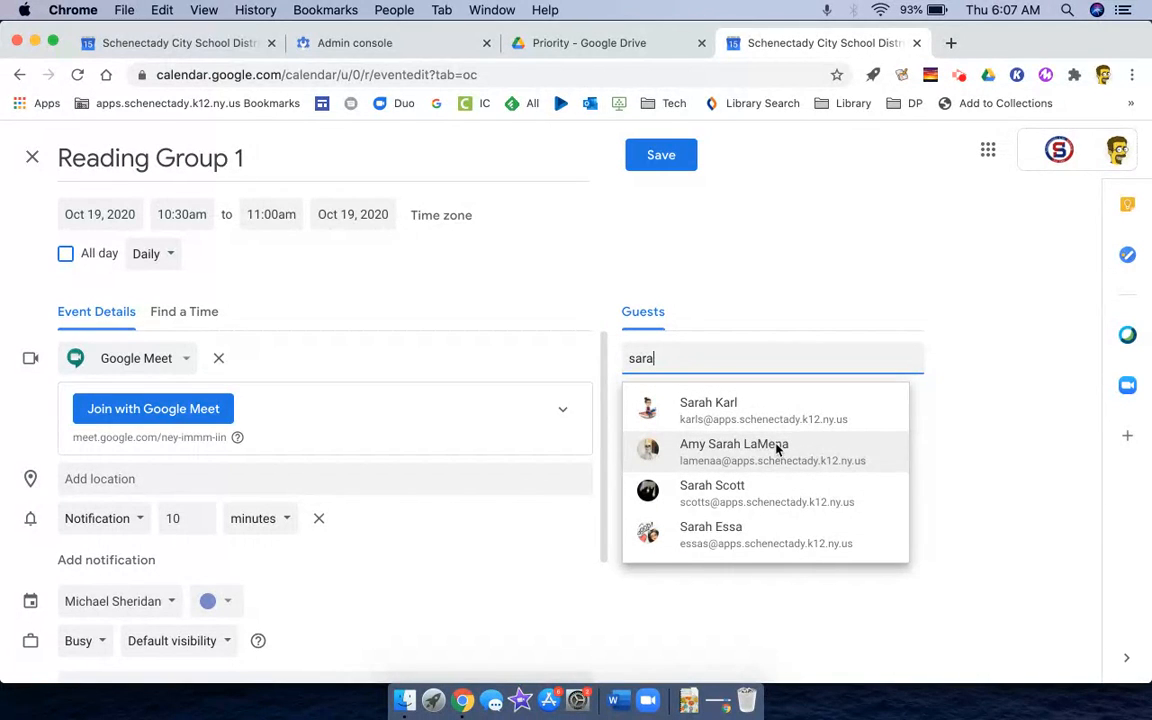
text(f)
key(BackSpace)
text(f)
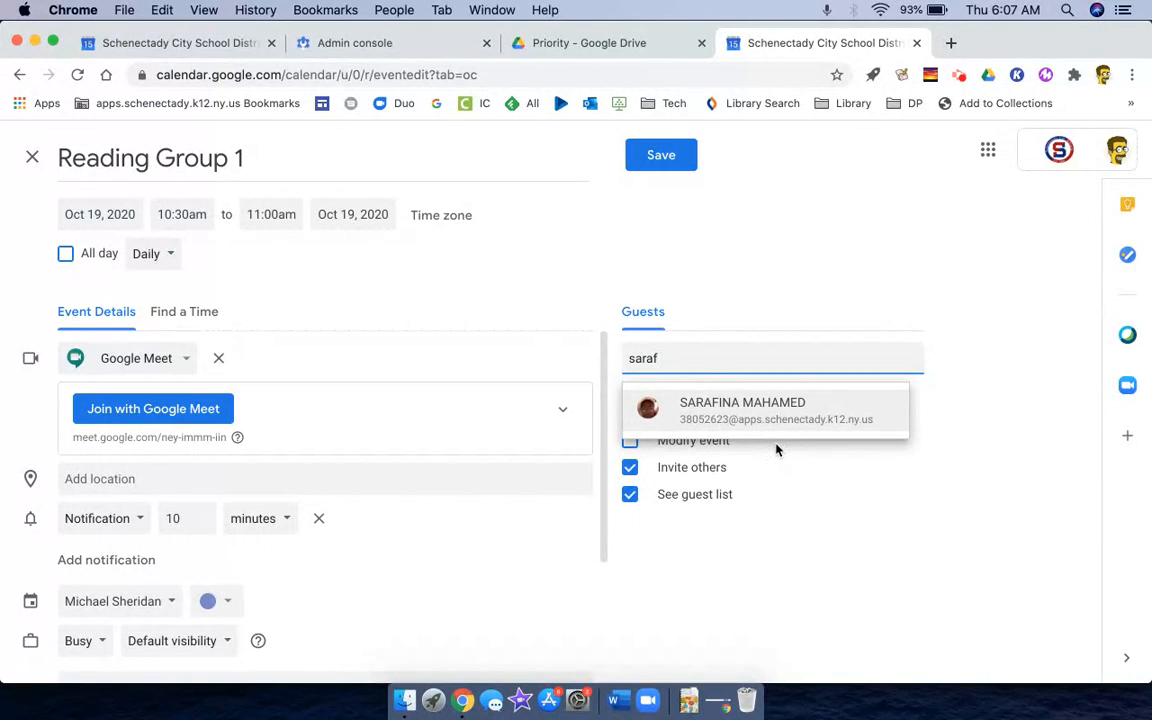
key(BackSpace)
key(BackSpace)
key(BackSpace)
key(BackSpace)
key(BackSpace)
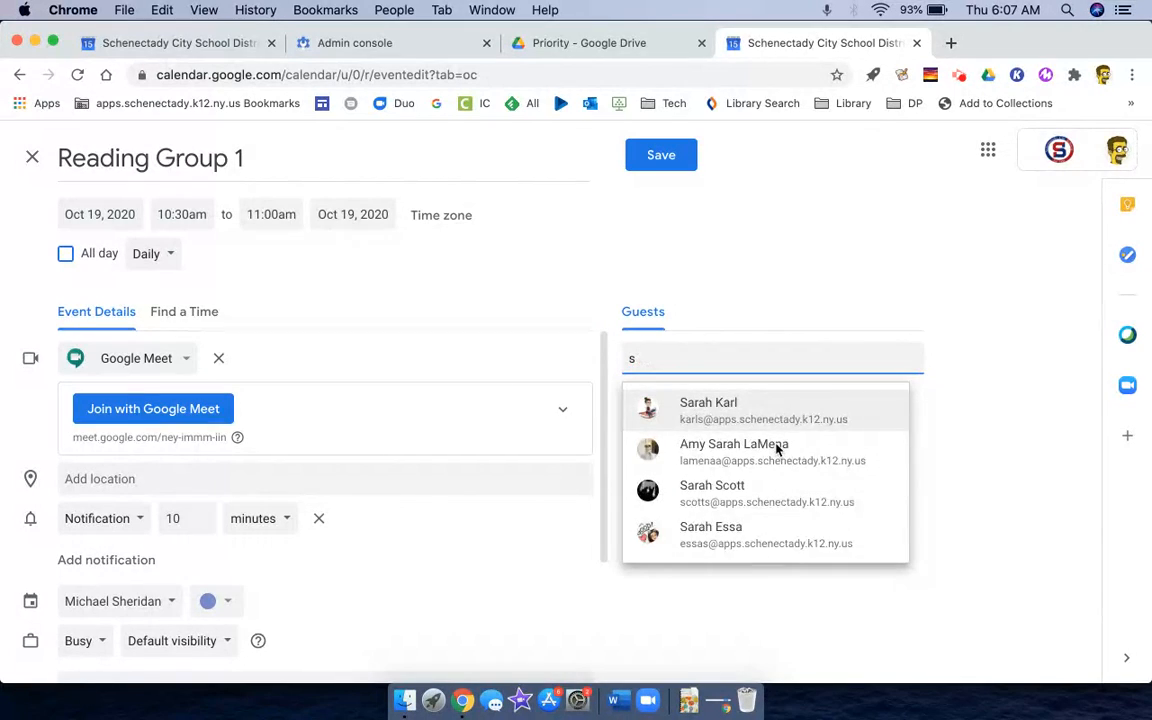
text(richar)
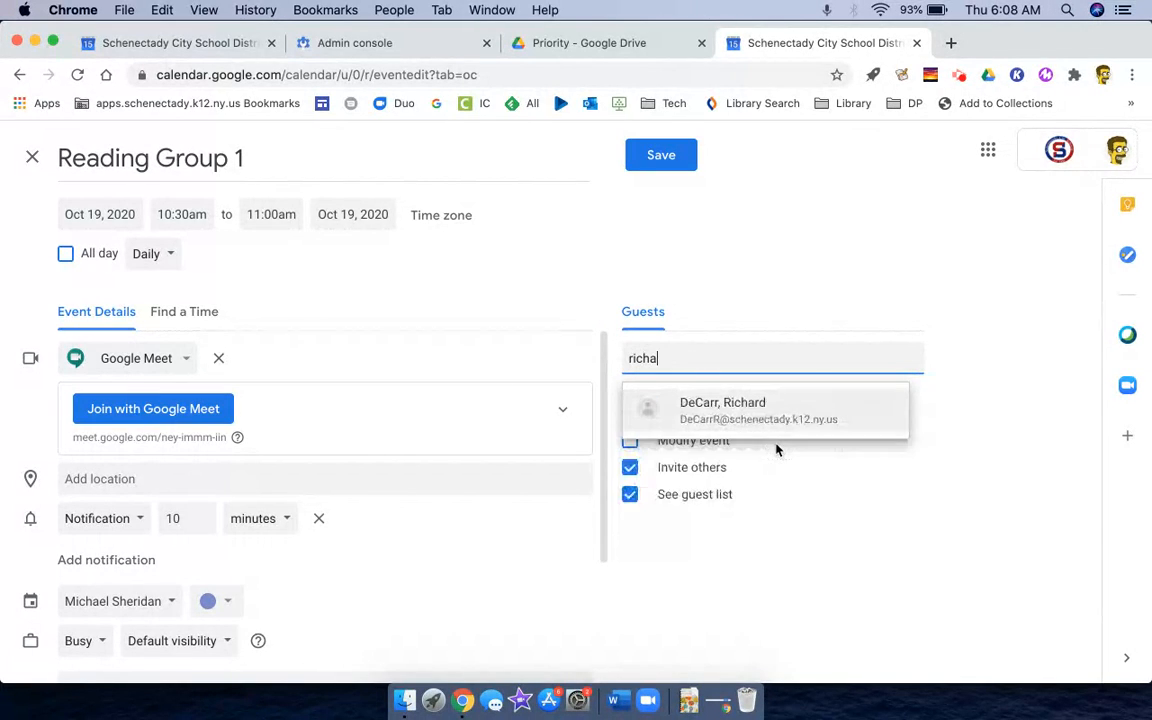
key(BackSpace)
key(BackSpace)
key(BackSpace)
key(BackSpace)
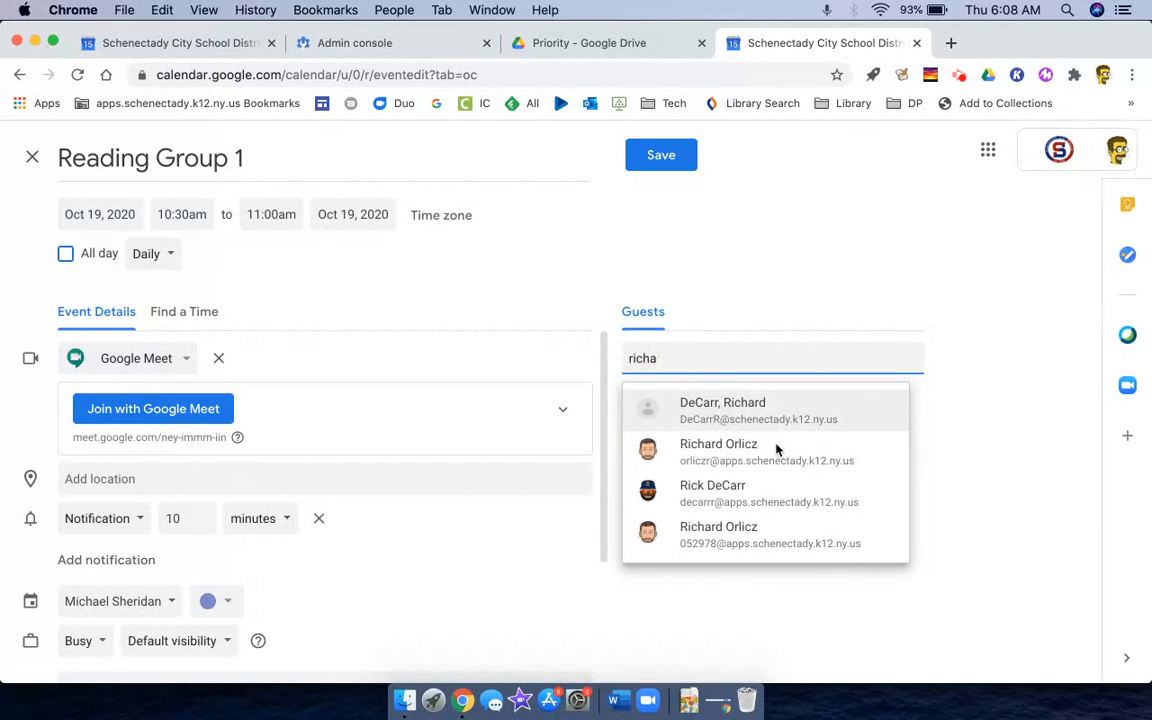
key(BackSpace)
key(BackSpace)
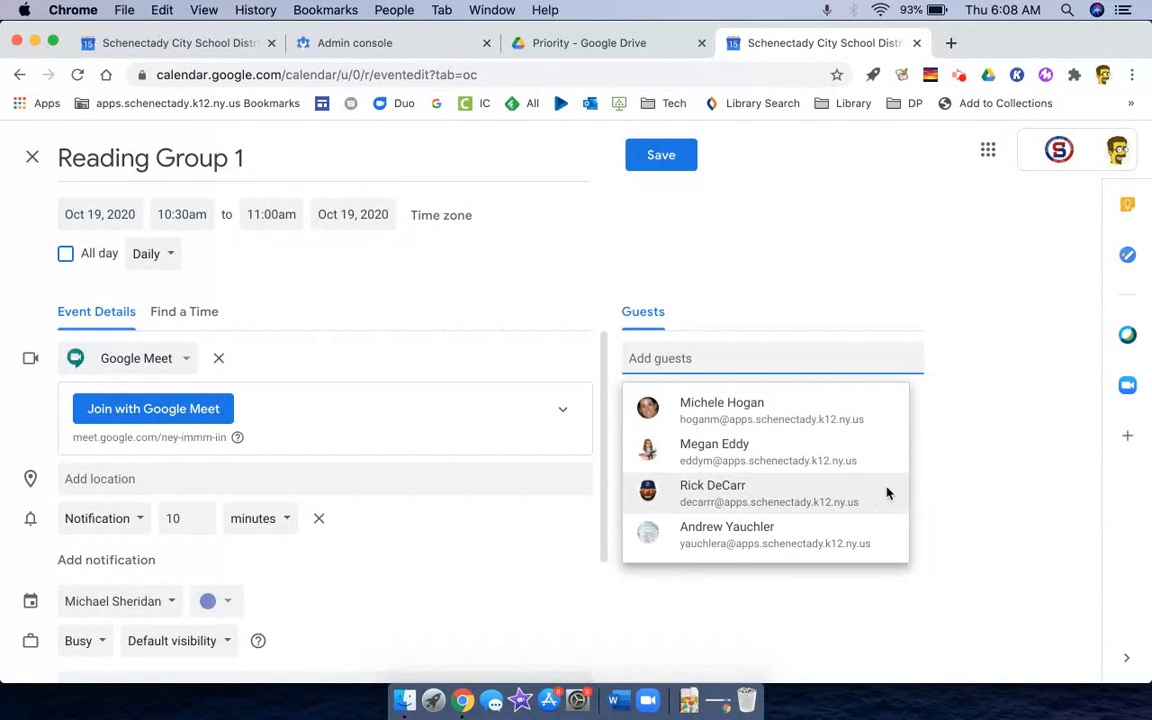
Find three students by name in the school directory and add them as guests of the event.
text(smith)
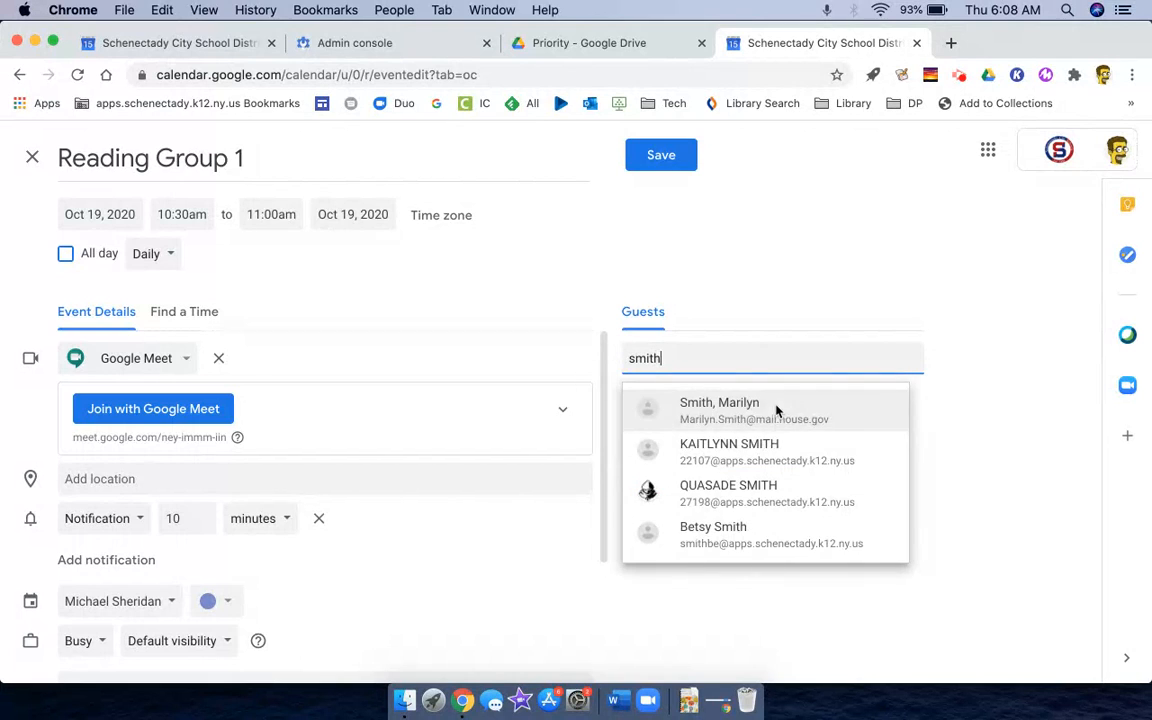
click(740, 491)
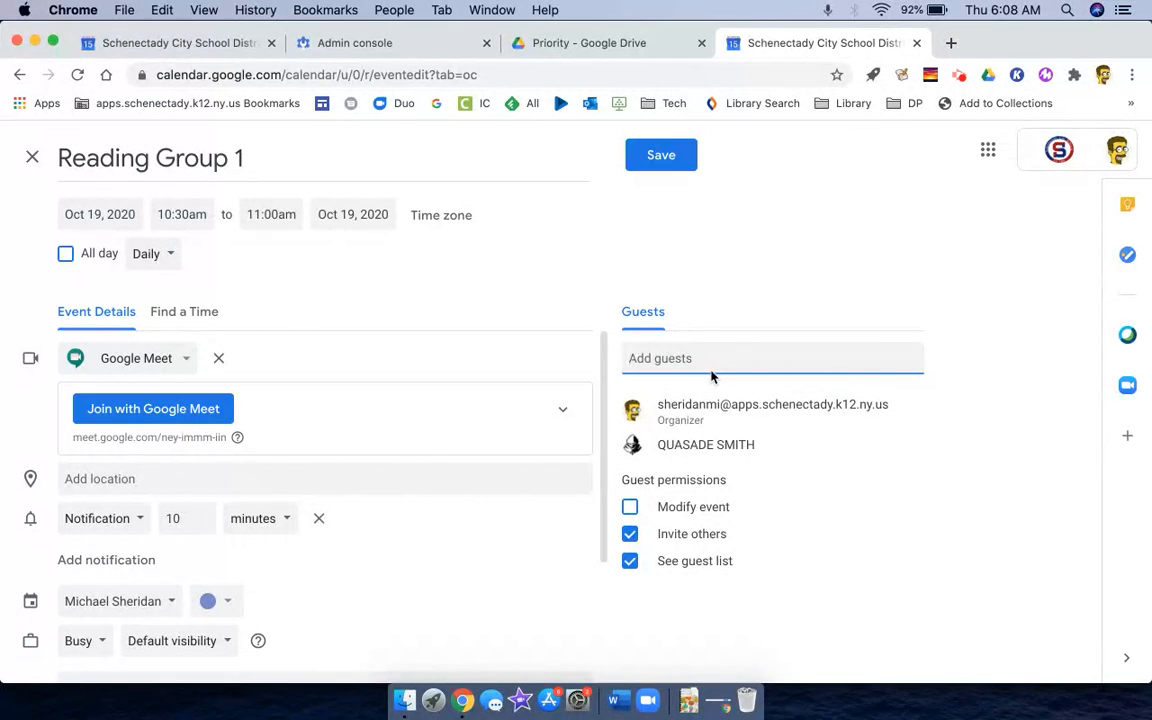
text(persaud)
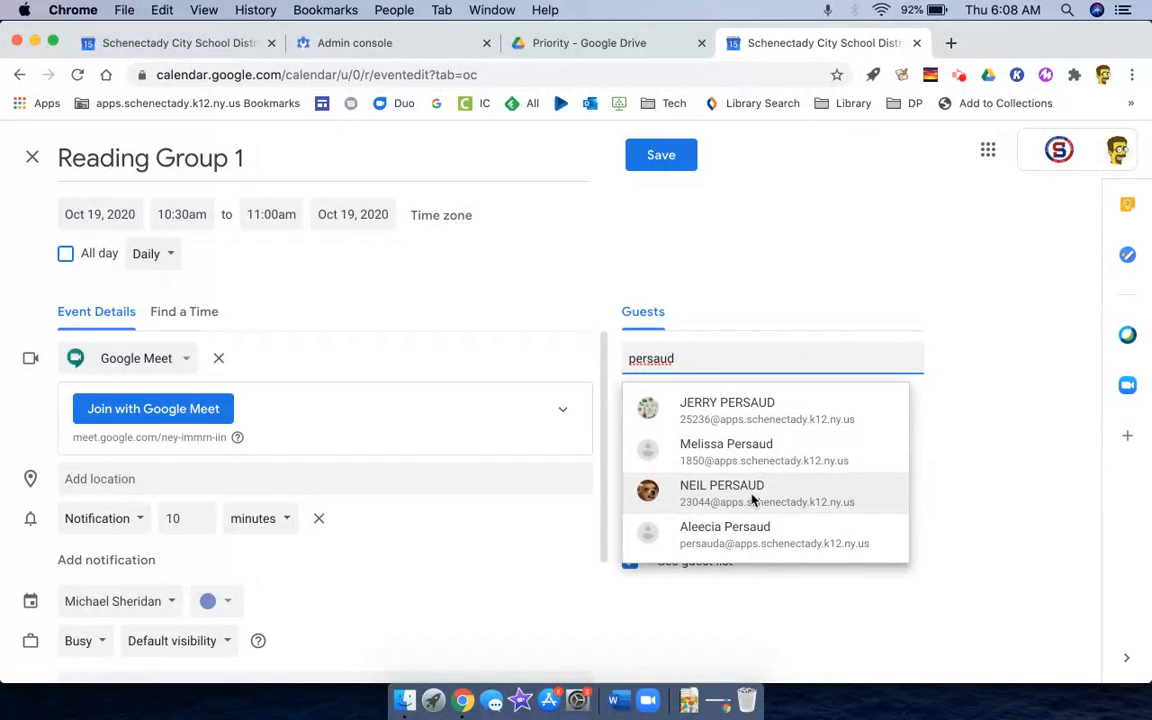
click(752, 498)
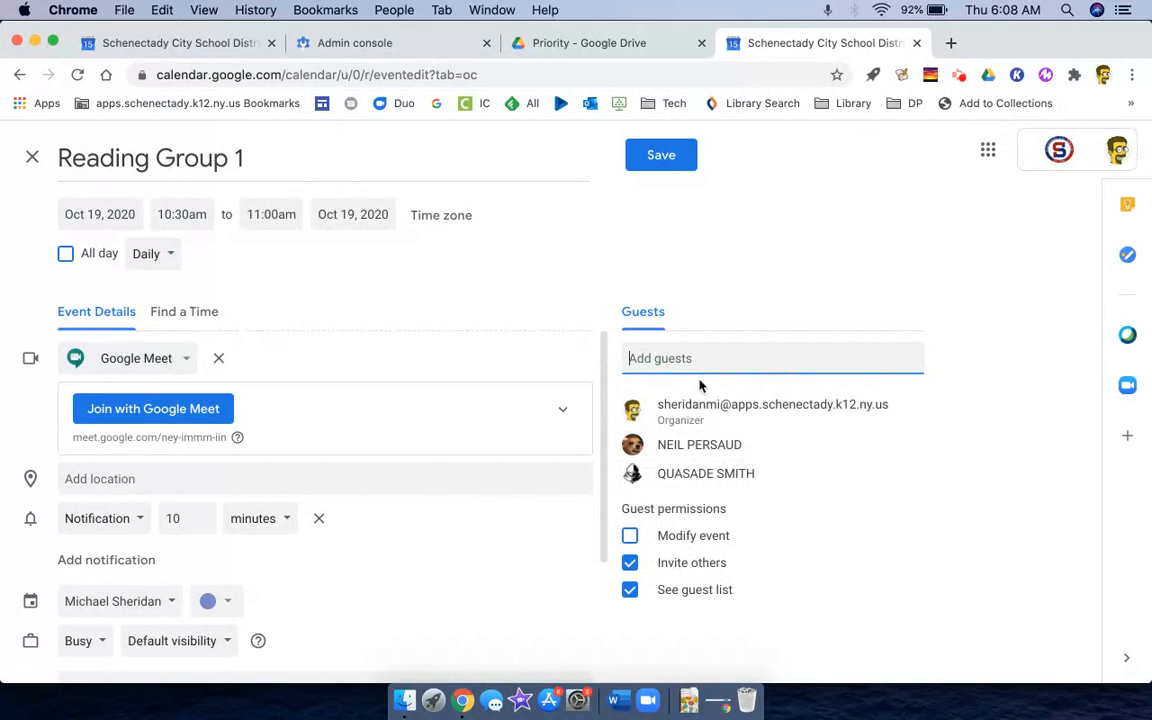
text(tim)
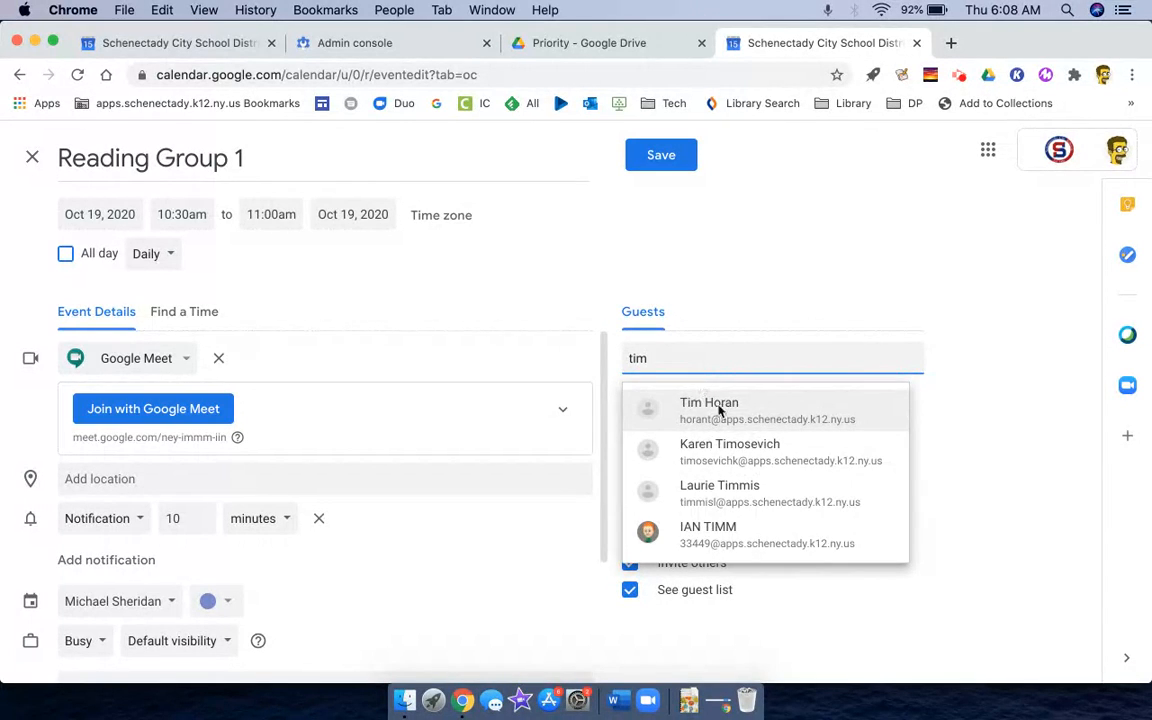
click(774, 527)
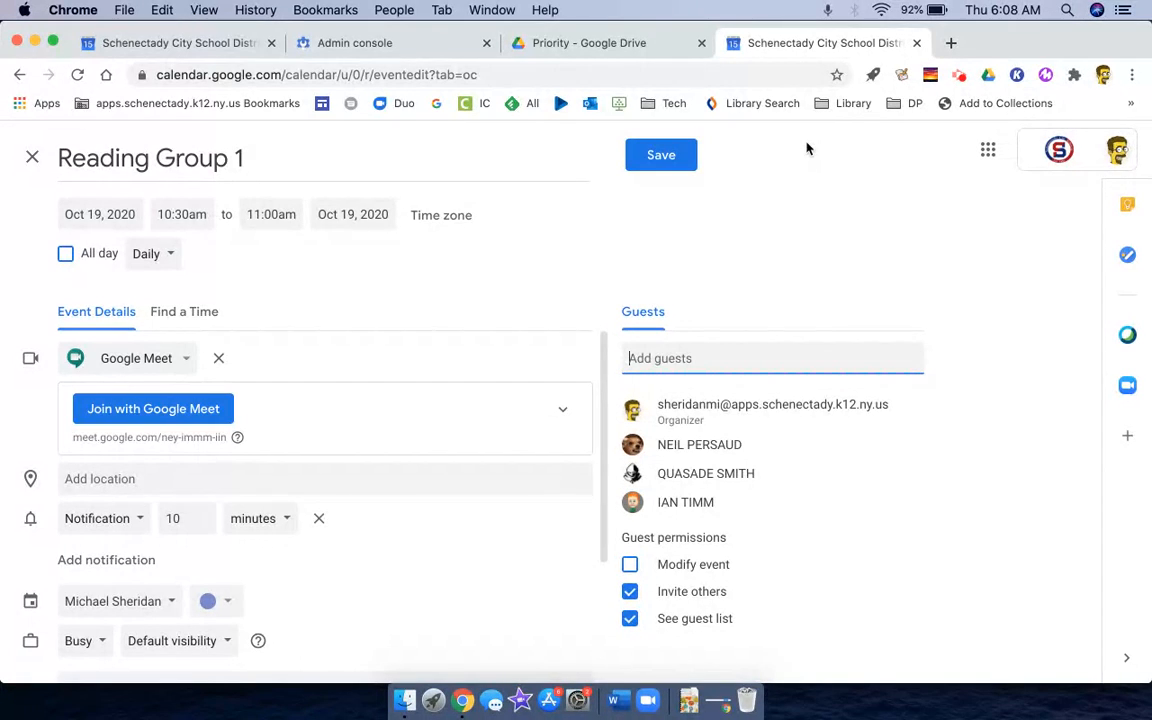
Start saving the event, but go back to editing instead of choosing whether to send invitation emails.
click(659, 157)
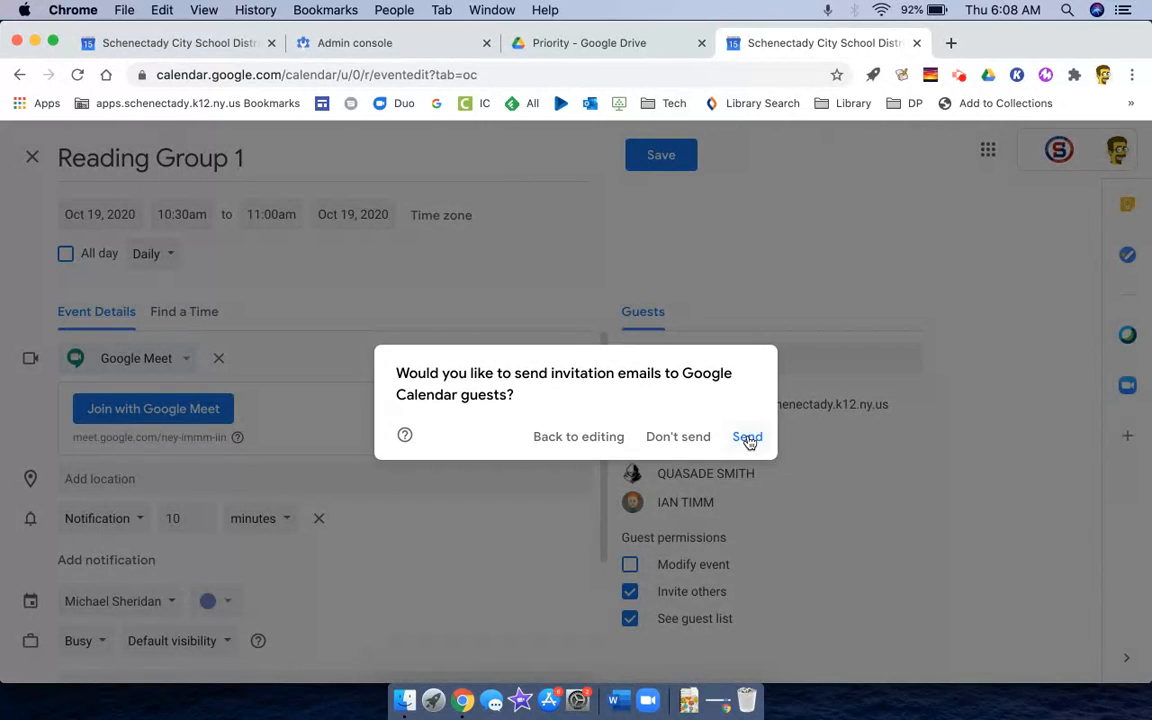
click(569, 437)
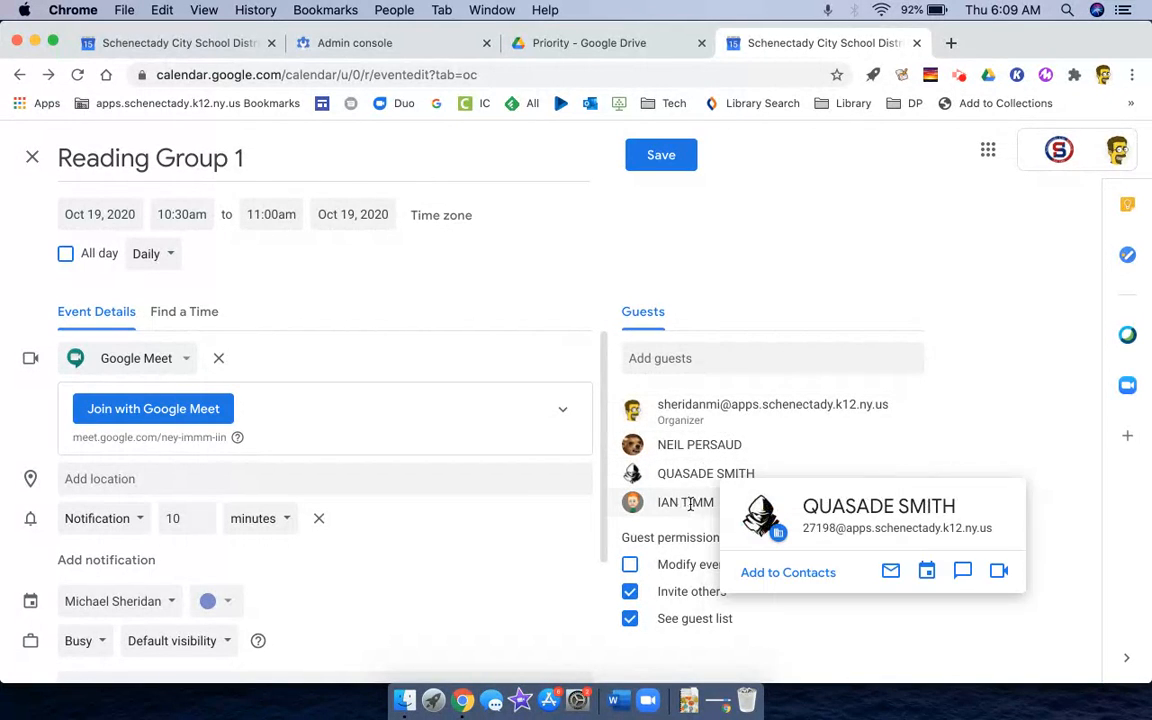
Switch to the Google Meet home page from the Google apps launcher.
click(988, 150)
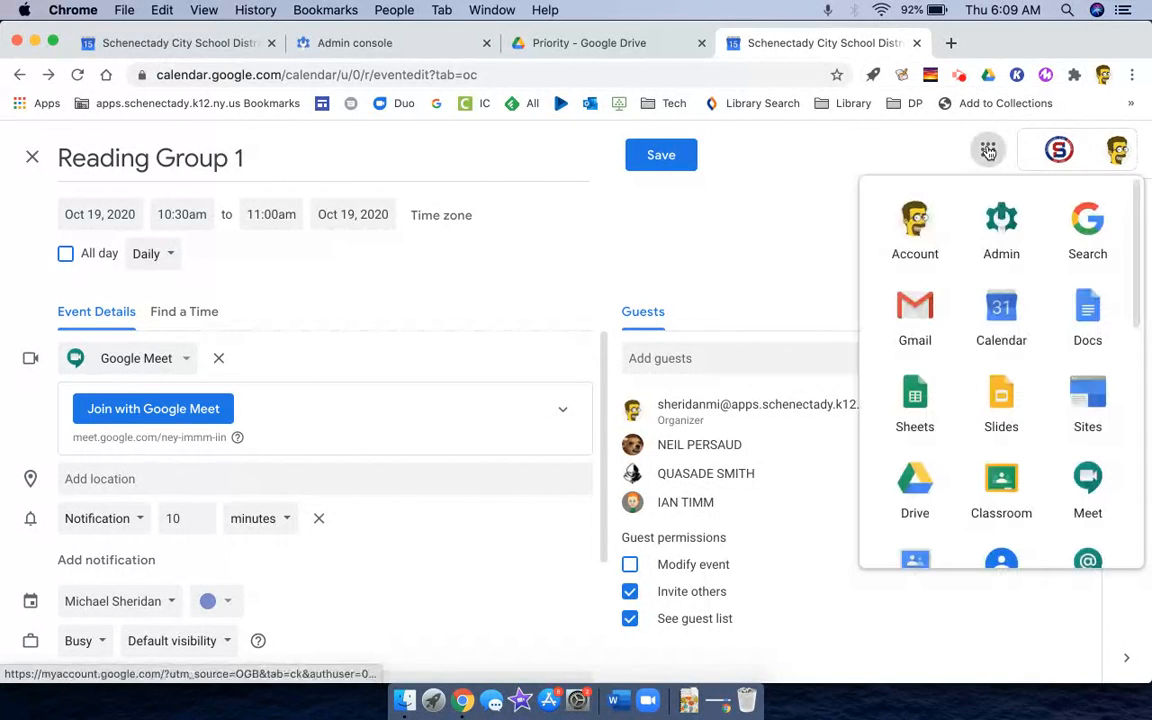
click(1087, 481)
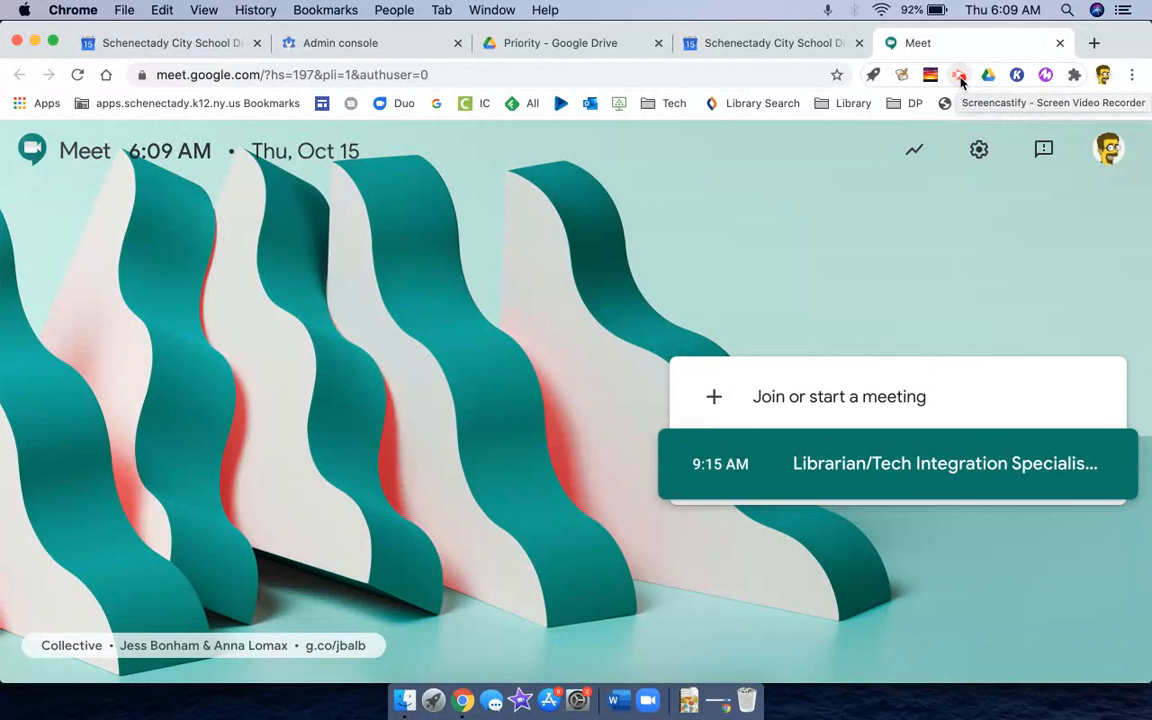
click(959, 77)
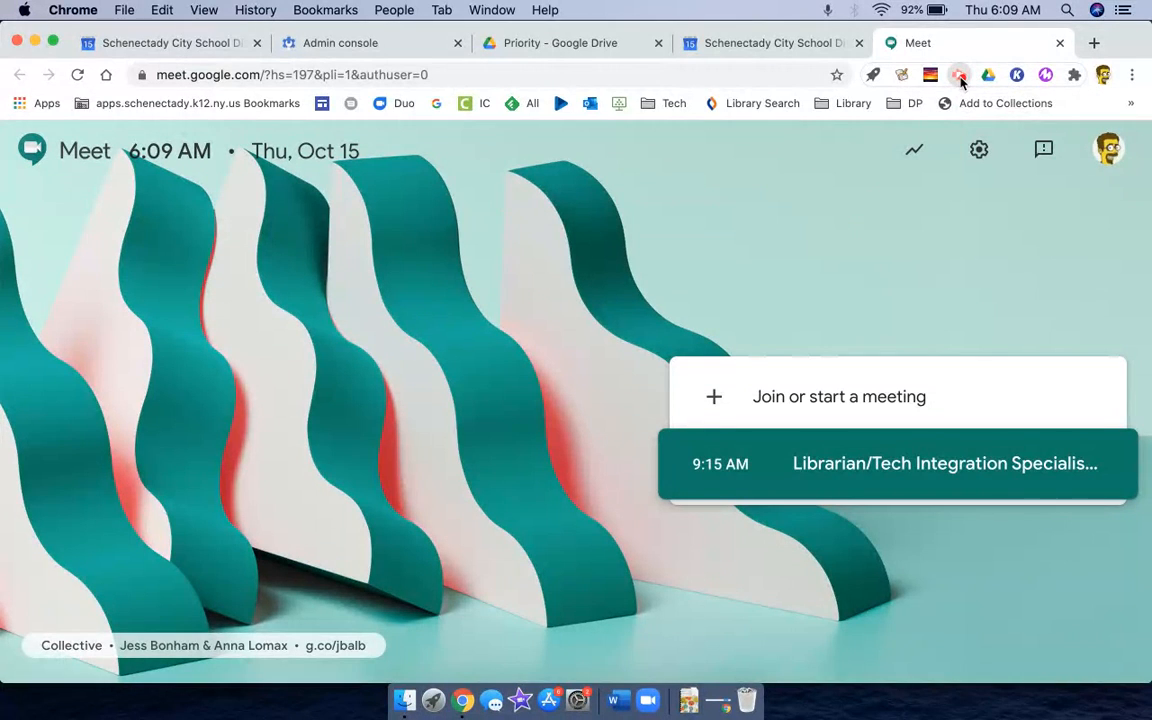